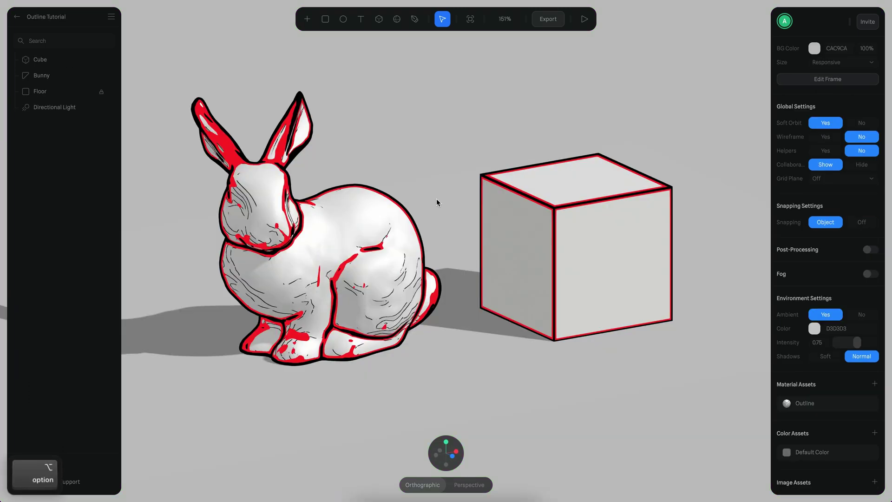
{"action": "mouse_move", "coordinate": [436, 199]}
{"action": "left_mouse_down", "text": "alt"}
{"action": "mouse_move", "coordinate": [459, 207]}
{"action": "mouse_move", "coordinate": [445, 205]}
{"action": "mouse_move", "coordinate": [444, 191]}
{"action": "left_mouse_up", "text": "alt"}
{"action": "left_click_drag", "start_coordinate": [610, 130], "coordinate": [464, 132], "text": "alt"}
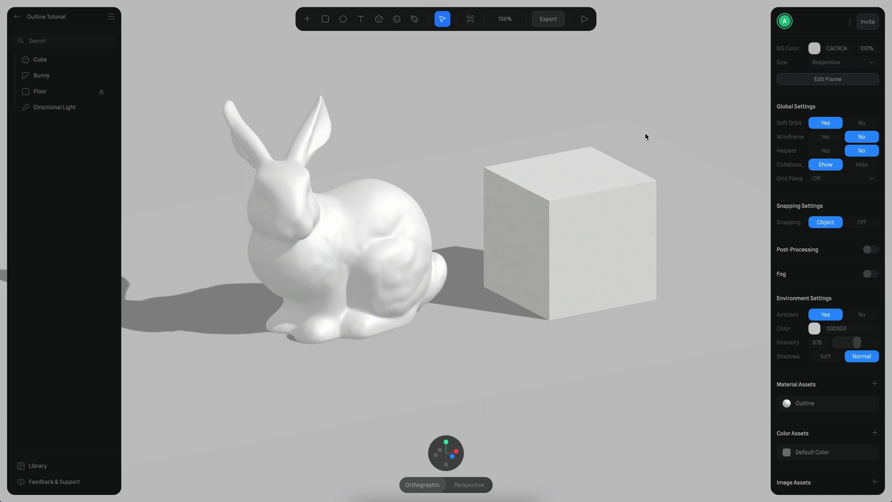
Add a new layer on top of the Outline material asset and change its type to Outline
{"action": "left_click", "coordinate": [798, 403]}
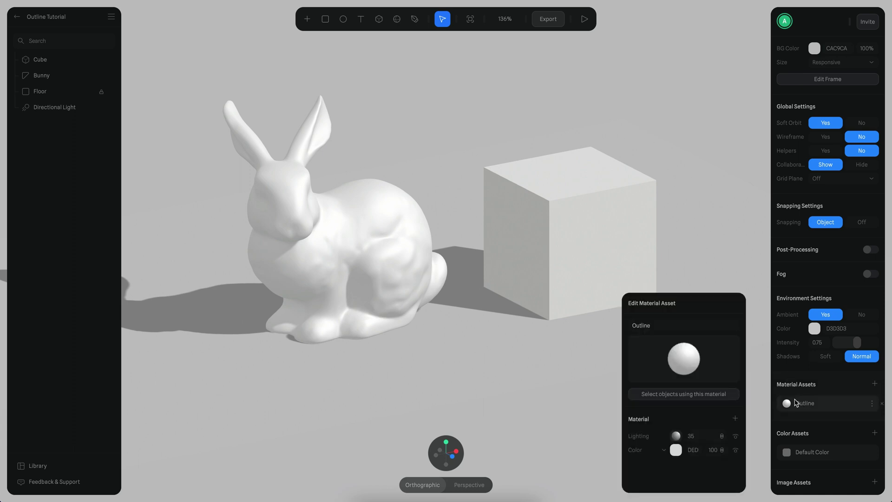
{"action": "left_click_drag", "start_coordinate": [705, 302], "coordinate": [701, 203]}
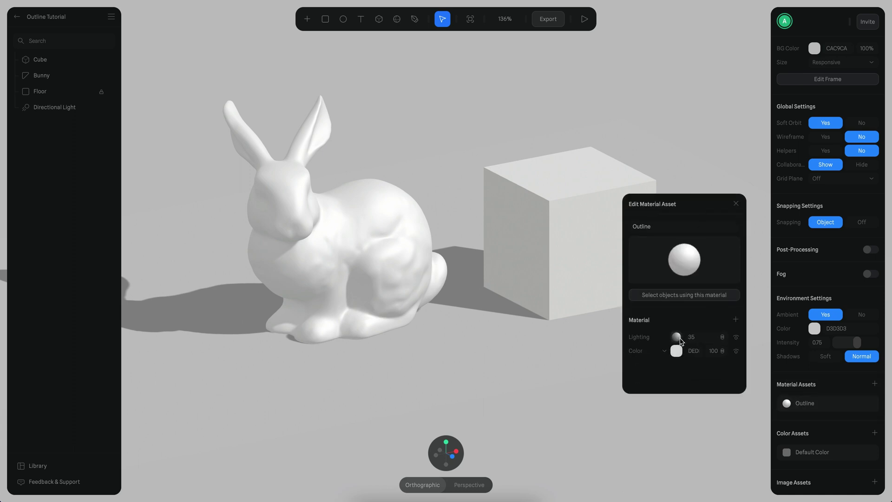
{"action": "left_click", "coordinate": [702, 341]}
{"action": "left_click", "coordinate": [707, 323]}
{"action": "left_click", "coordinate": [738, 321]}
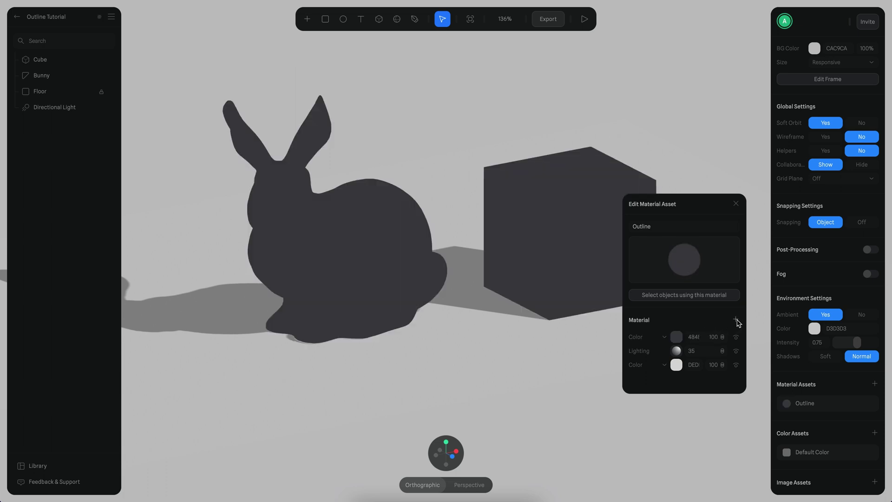
{"action": "left_click", "coordinate": [665, 337]}
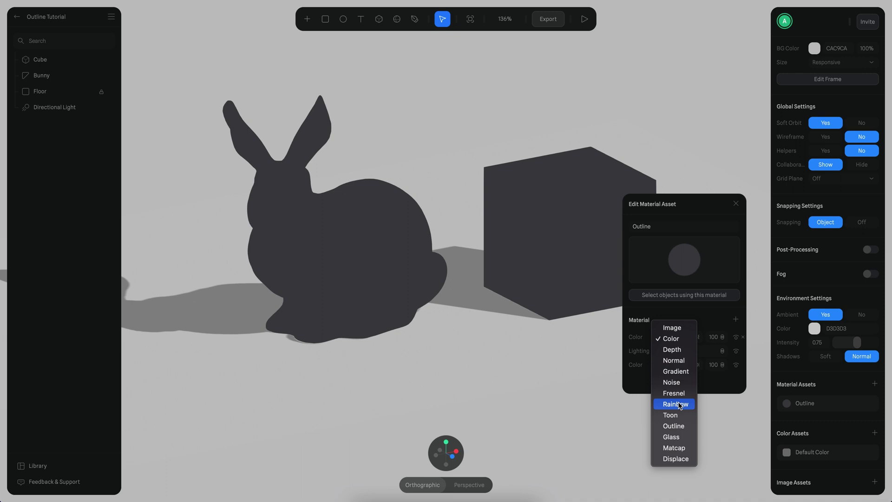
{"action": "left_click", "coordinate": [674, 425]}
{"action": "left_click_drag", "start_coordinate": [701, 207], "coordinate": [707, 257]}
{"action": "left_click", "coordinate": [603, 214]}
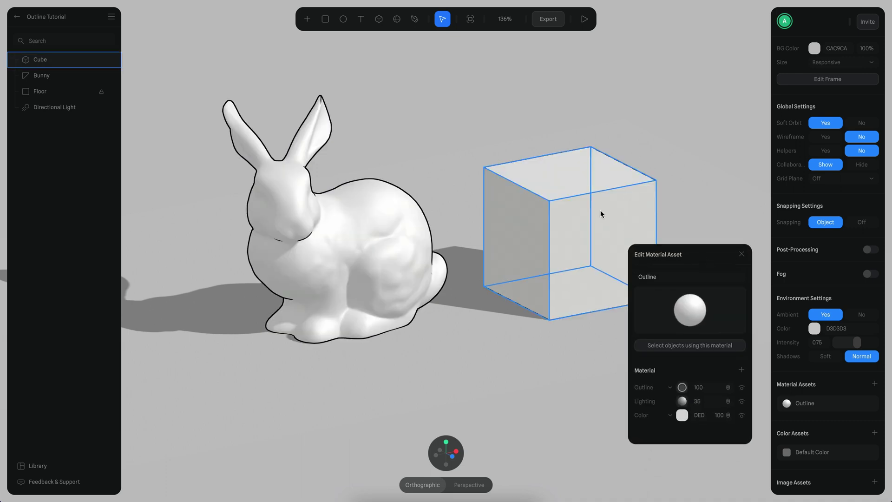
{"action": "left_click_drag", "start_coordinate": [604, 139], "coordinate": [498, 132], "text": "alt"}
{"action": "left_click", "coordinate": [279, 175]}
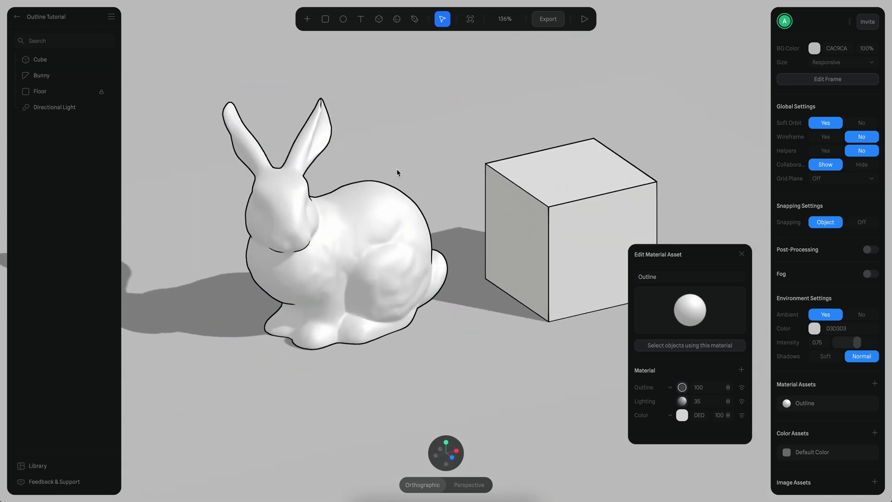
{"action": "mouse_move", "coordinate": [580, 131]}
{"action": "left_mouse_down"}
{"action": "mouse_move", "coordinate": [424, 149]}
{"action": "mouse_move", "coordinate": [587, 136]}
{"action": "left_mouse_up"}
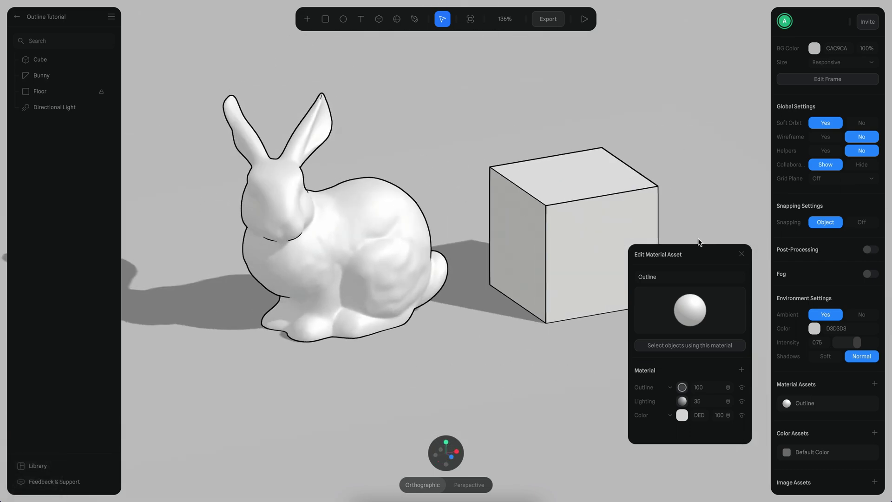
Open the Outline layer's settings in the material asset, including its outline and contour options
{"action": "left_click_drag", "start_coordinate": [697, 252], "coordinate": [697, 63]}
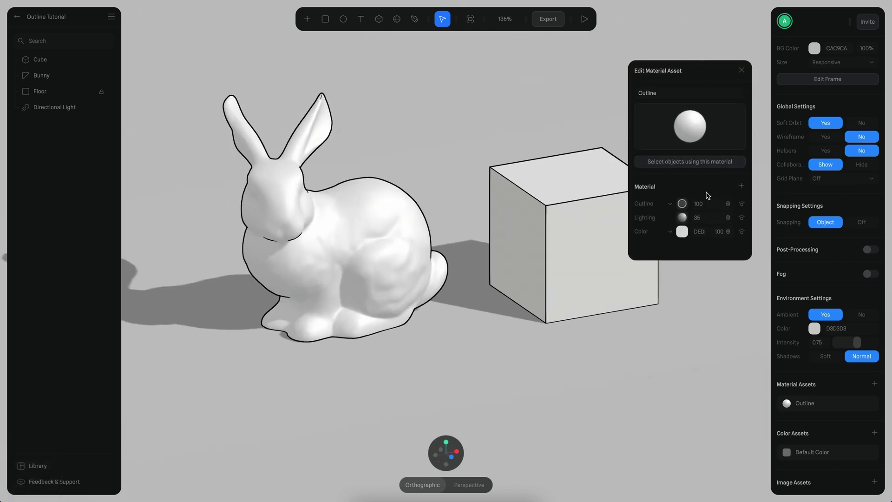
{"action": "left_click", "coordinate": [683, 204]}
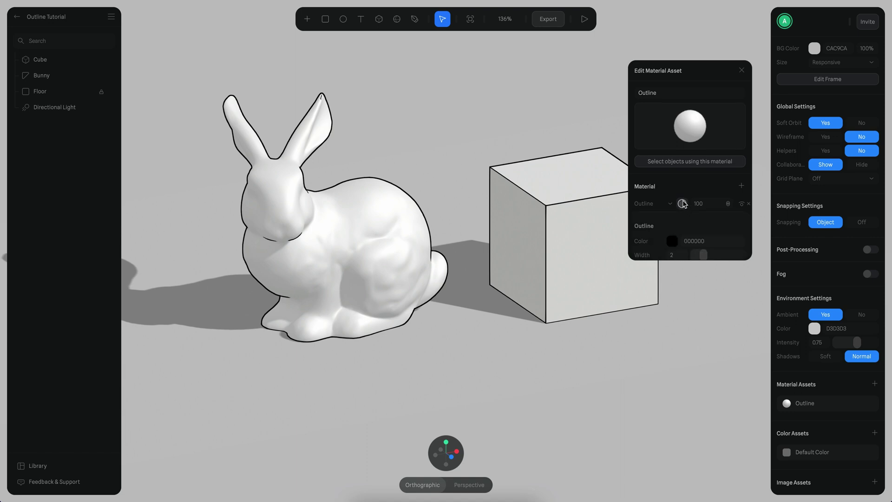
{"action": "scroll", "coordinate": [683, 193], "scroll_direction": "down", "scroll_amount": 2}
{"action": "scroll", "coordinate": [657, 160], "scroll_direction": "down", "scroll_amount": 1}
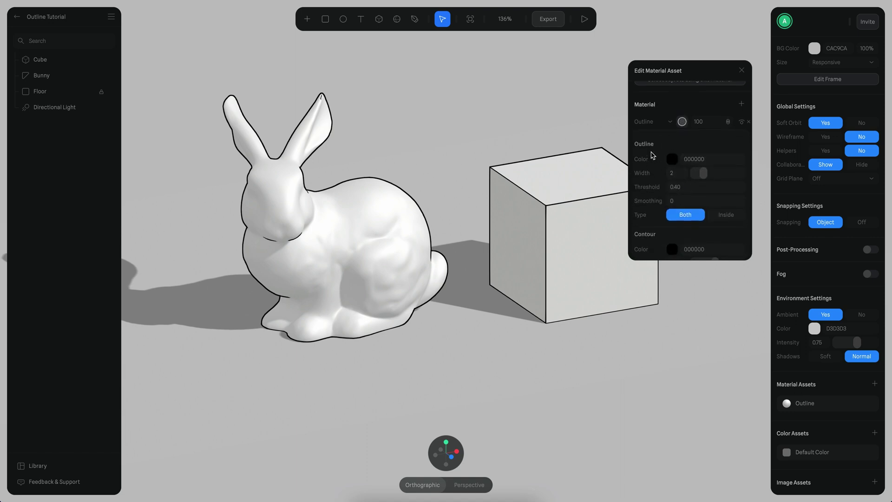
{"action": "scroll", "coordinate": [667, 168], "scroll_direction": "down", "scroll_amount": 2}
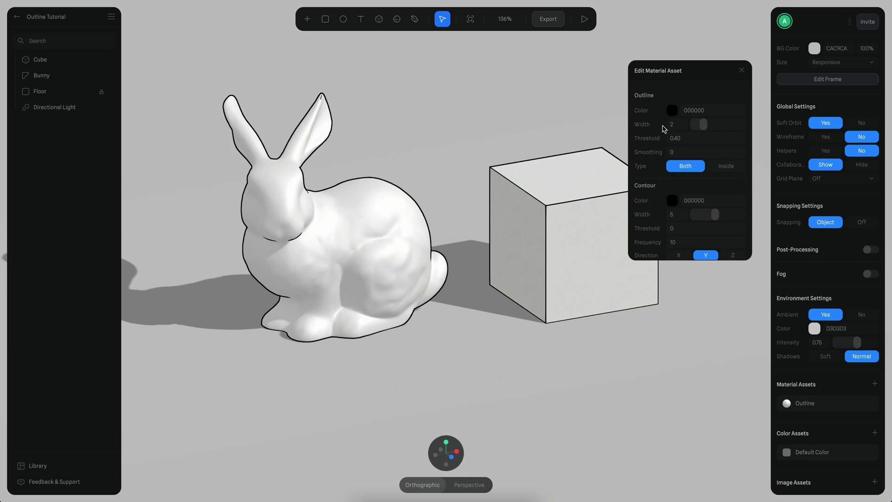
Set the outline color of the Outline layer to the red FF0707
{"action": "left_click", "coordinate": [672, 110]}
{"action": "left_click", "coordinate": [720, 124]}
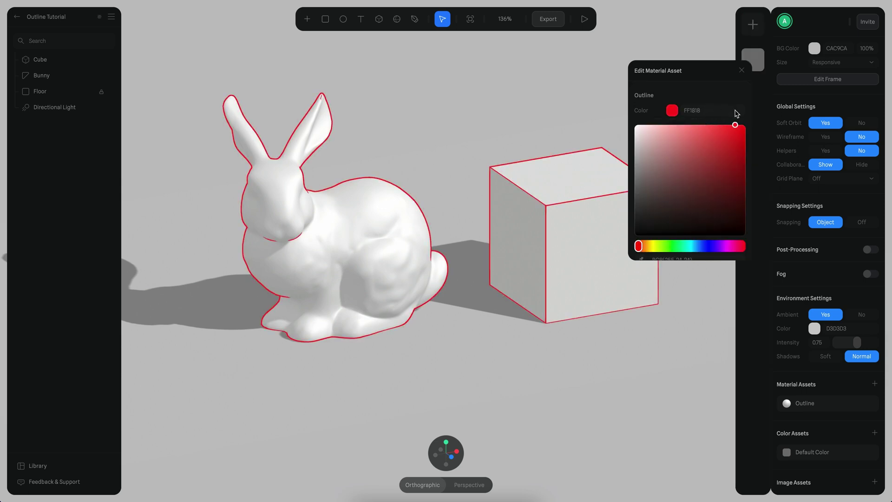
{"action": "left_click_drag", "start_coordinate": [709, 106], "coordinate": [743, 105]}
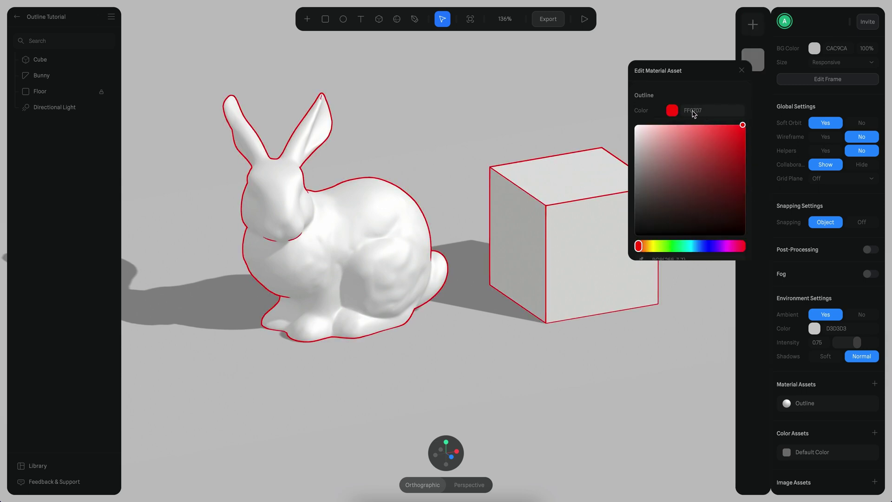
{"action": "left_click", "coordinate": [677, 110]}
Set the outline width to 6 and its color to black 000000
{"action": "left_click_drag", "start_coordinate": [696, 128], "coordinate": [721, 124]}
{"action": "left_click", "coordinate": [672, 110]}
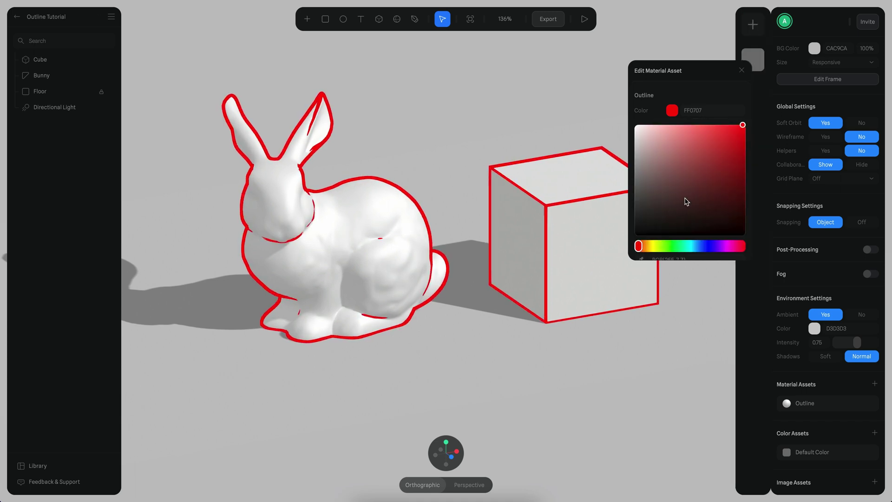
{"action": "left_click_drag", "start_coordinate": [685, 199], "coordinate": [608, 259]}
{"action": "left_click", "coordinate": [674, 116]}
{"action": "left_click_drag", "start_coordinate": [720, 125], "coordinate": [719, 126]}
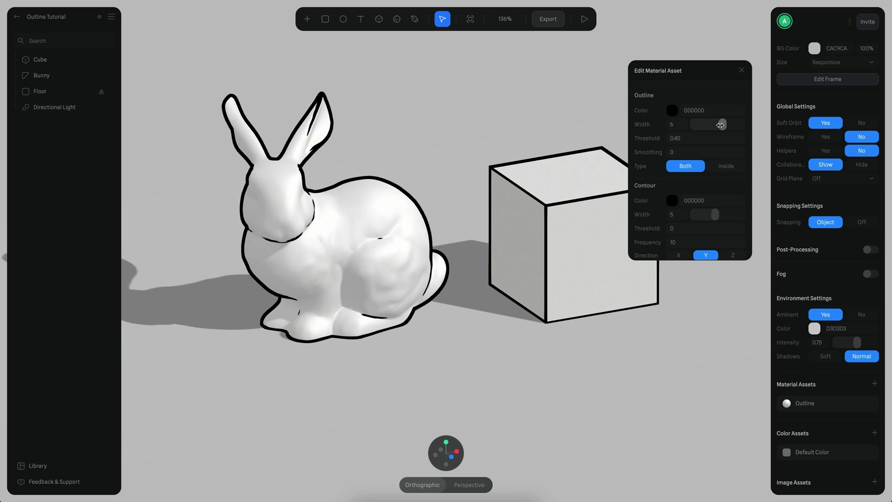
Try an outline threshold of 0.12 for more inner detail on the bunny, and settle on 0.20
{"action": "left_click_drag", "start_coordinate": [668, 138], "coordinate": [654, 138]}
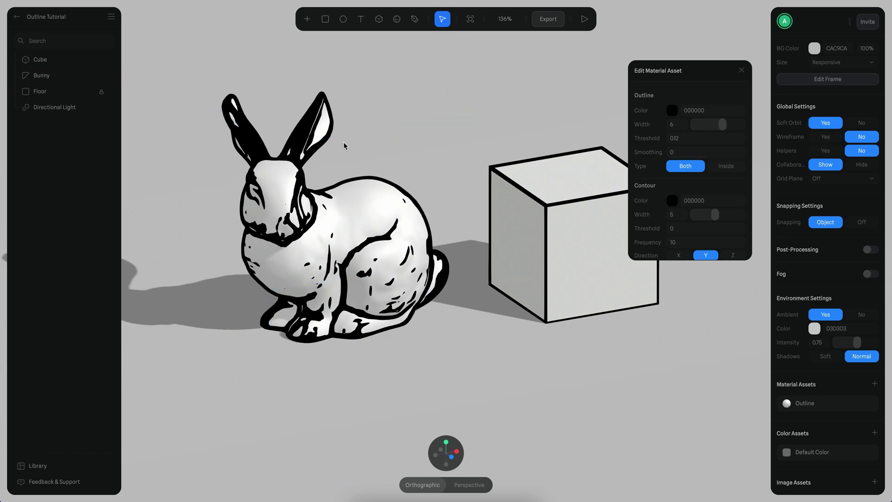
{"action": "mouse_move", "coordinate": [666, 138]}
{"action": "left_mouse_down"}
{"action": "mouse_move", "coordinate": [675, 155]}
{"action": "mouse_move", "coordinate": [659, 150]}
{"action": "left_mouse_up"}
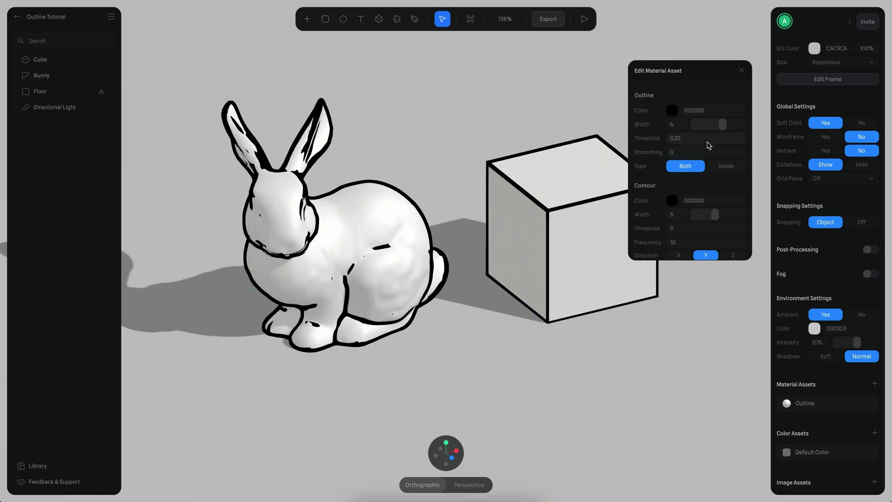
{"action": "scroll", "coordinate": [636, 320], "scroll_direction": "right", "scroll_amount": 1, "text": "alt"}
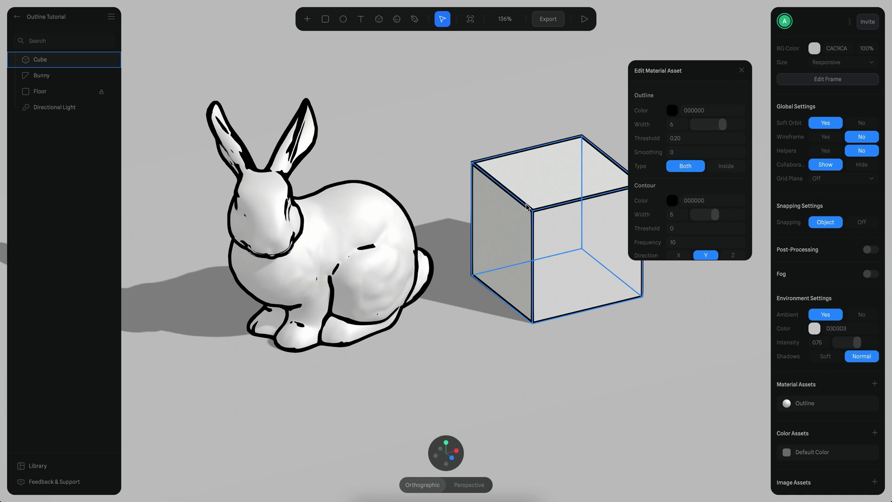
Compare the Inside outline type on the bunny and cube, and return the type to Both
{"action": "left_click", "coordinate": [728, 168]}
{"action": "right_click_drag", "start_coordinate": [536, 175], "coordinate": [503, 175], "text": "alt"}
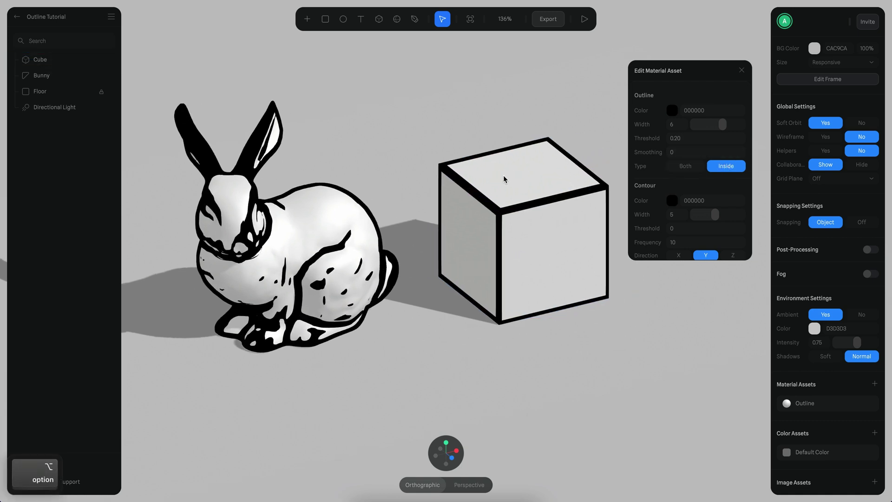
{"action": "key", "text": "ctrl+s"}
{"action": "mouse_move", "coordinate": [436, 160]}
{"action": "left_mouse_down", "text": "ctrl"}
{"action": "mouse_move", "coordinate": [524, 217]}
{"action": "mouse_move", "coordinate": [597, 189]}
{"action": "left_mouse_up", "text": "ctrl"}
{"action": "key", "text": "ctrl+x"}
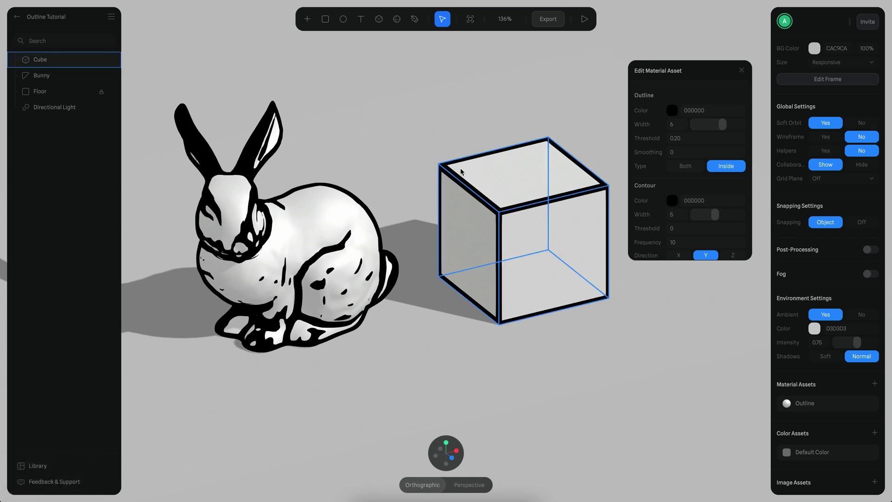
{"action": "left_click", "coordinate": [686, 167]}
{"action": "left_click_drag", "start_coordinate": [495, 147], "coordinate": [486, 139], "text": "alt"}
Set the contour threshold to 0.97 and the contour frequency to 21.65
{"action": "scroll", "coordinate": [703, 188], "scroll_direction": "down", "scroll_amount": 2}
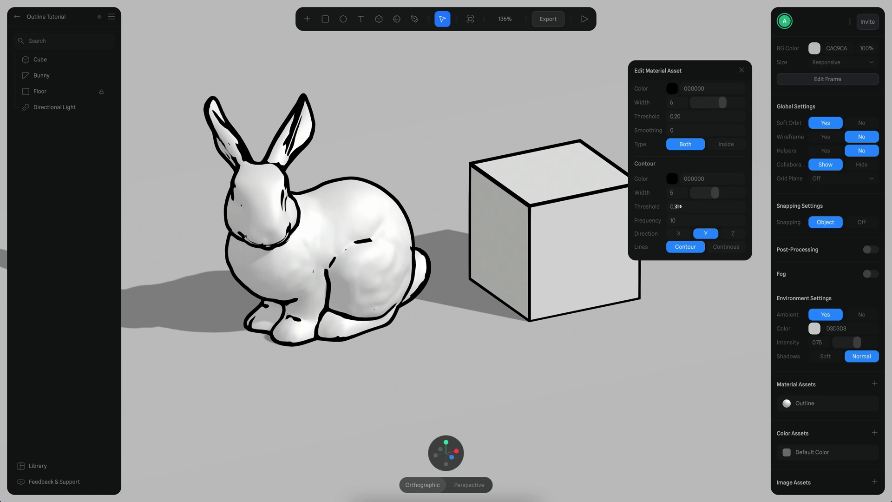
{"action": "left_click_drag", "start_coordinate": [697, 206], "coordinate": [716, 206]}
{"action": "left_click", "coordinate": [358, 208]}
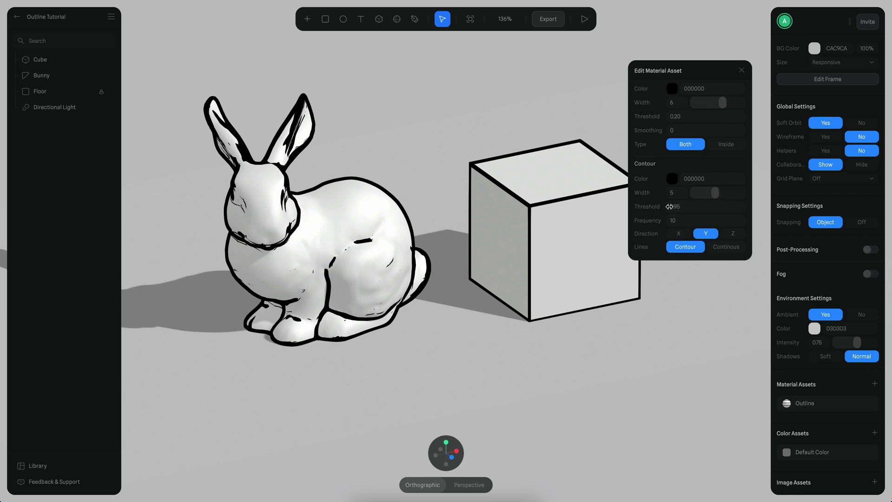
{"action": "left_click_drag", "start_coordinate": [669, 206], "coordinate": [670, 224]}
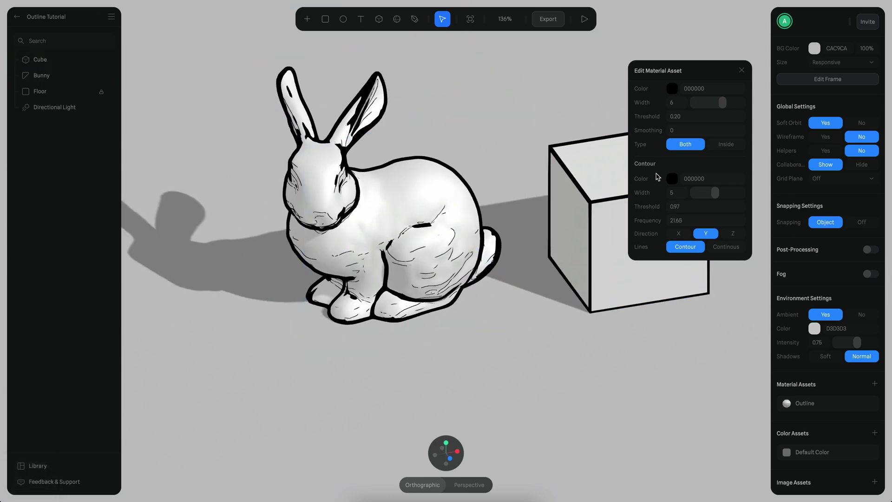
Try all three contour directions and leave only Y and Z enabled
{"action": "left_click", "coordinate": [728, 234]}
{"action": "left_click", "coordinate": [682, 234]}
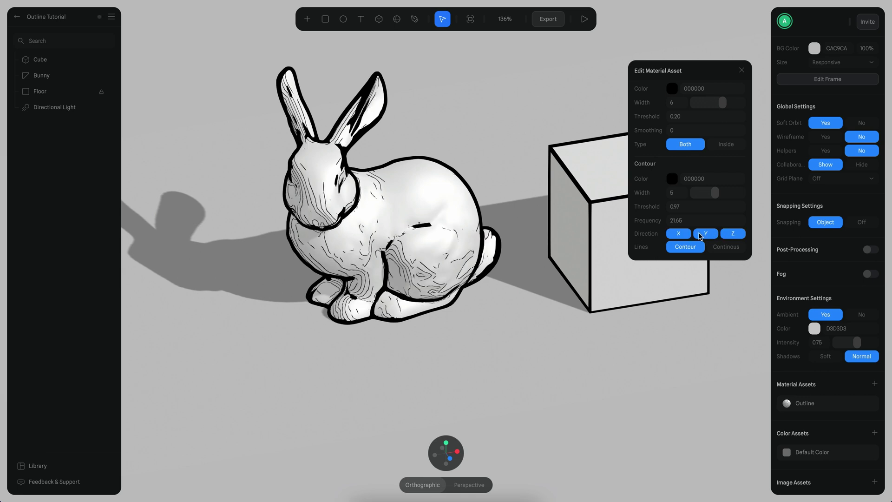
{"action": "left_click", "coordinate": [689, 234]}
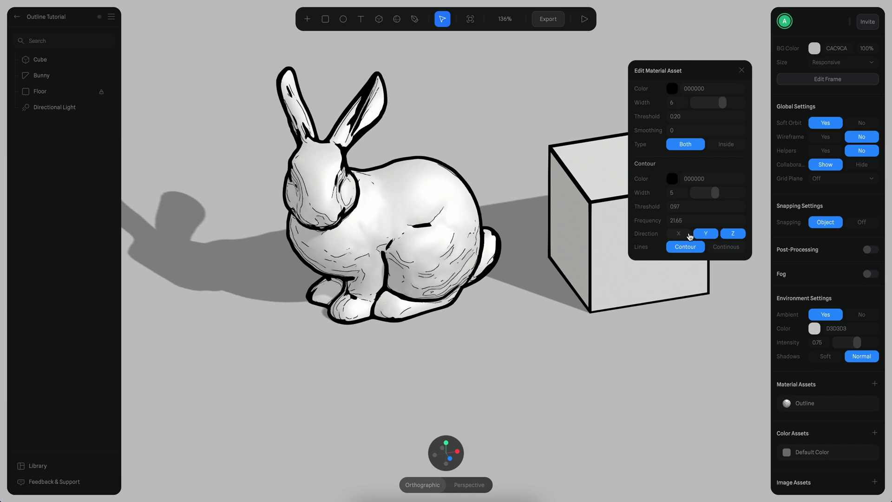
Try Continous contour lines with a contour width of 1, and return the line mode to Contour
{"action": "left_click", "coordinate": [726, 247]}
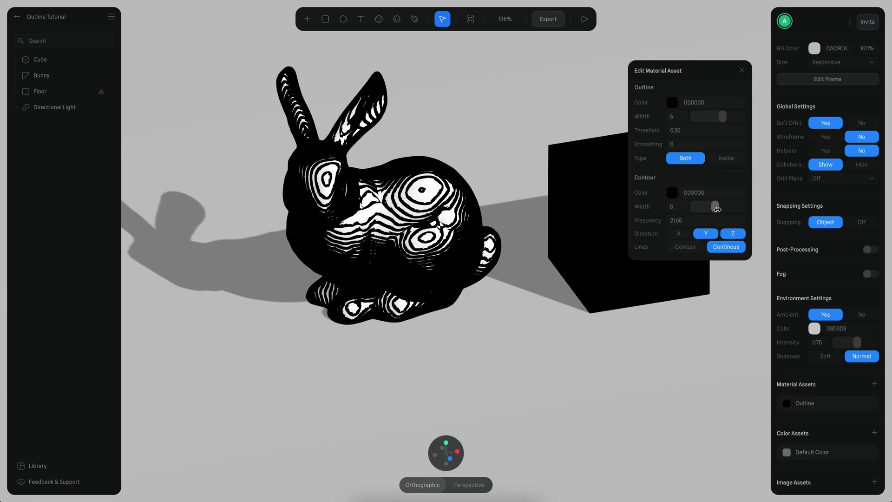
{"action": "left_click_drag", "start_coordinate": [715, 207], "coordinate": [691, 212]}
{"action": "scroll", "coordinate": [404, 201], "scroll_direction": "up", "scroll_amount": 5}
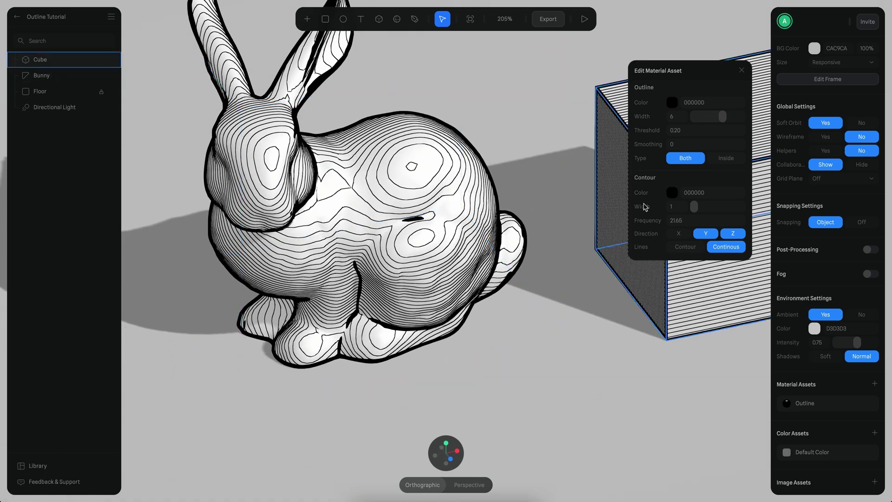
{"action": "left_click", "coordinate": [687, 248]}
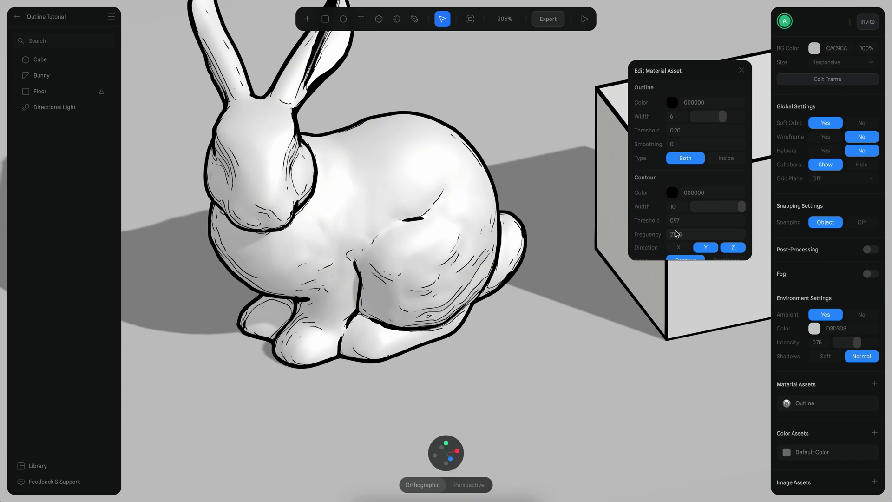
Try a contour width of 30, and reduce the width to give thin contour lines
{"action": "left_click_drag", "start_coordinate": [668, 207], "coordinate": [2, 207]}
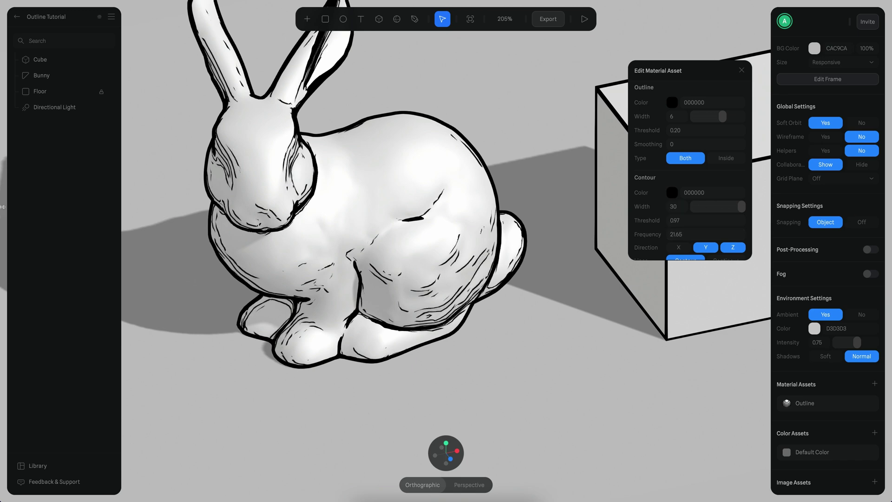
{"action": "scroll", "coordinate": [520, 252], "scroll_direction": "down", "scroll_amount": 5, "text": "alt"}
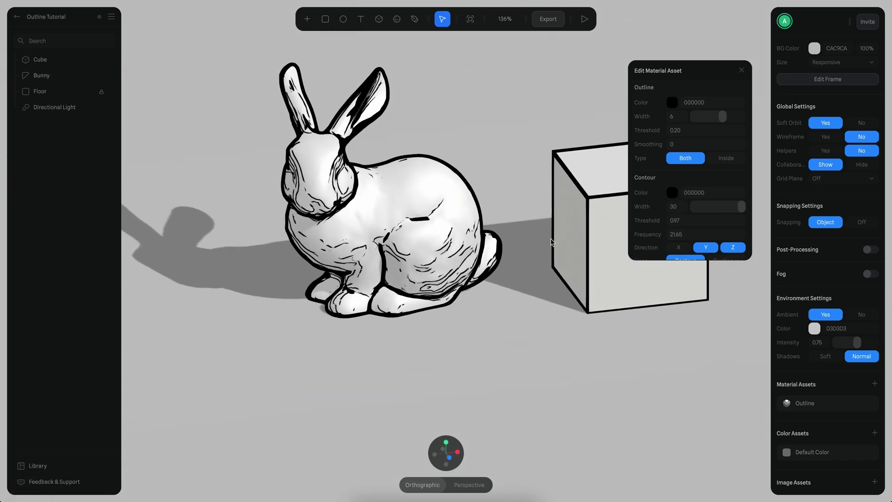
{"action": "left_click_drag", "start_coordinate": [669, 206], "coordinate": [551, 207]}
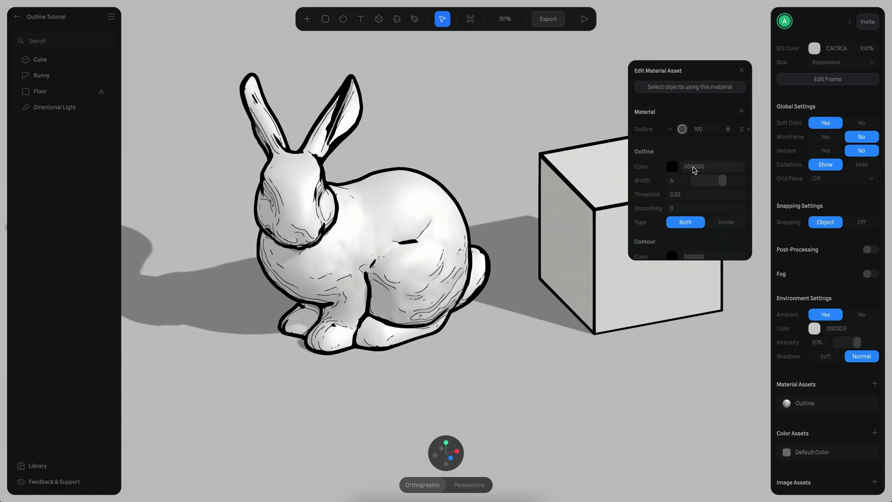
Add another layer on top of the material asset and change its type to Outline
{"action": "scroll", "coordinate": [693, 128], "scroll_direction": "up", "scroll_amount": 2}
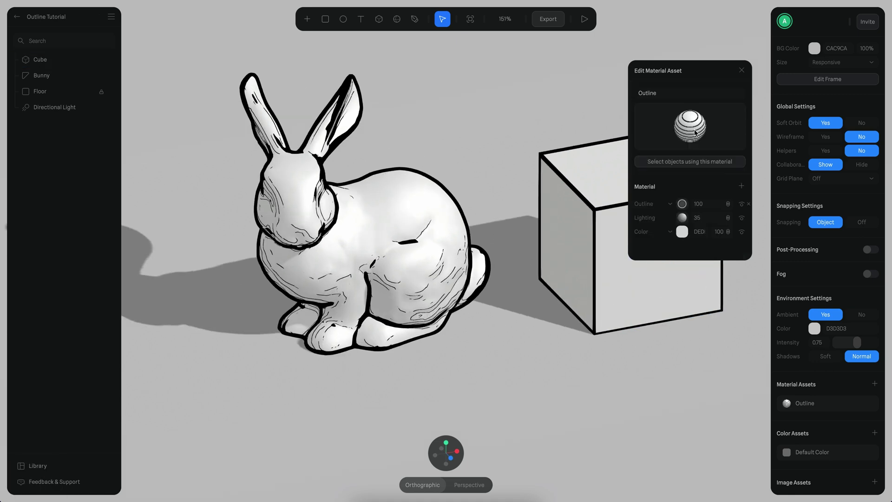
{"action": "left_click", "coordinate": [742, 187]}
{"action": "left_click", "coordinate": [671, 204]}
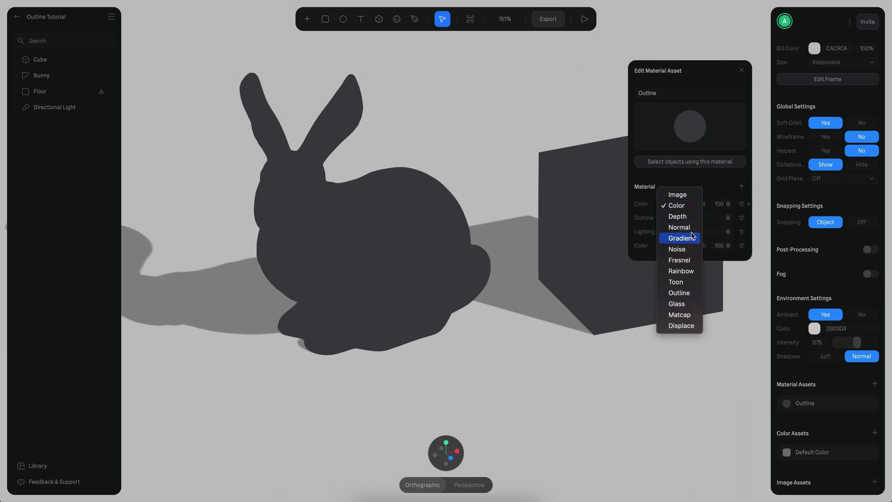
{"action": "left_click", "coordinate": [680, 293]}
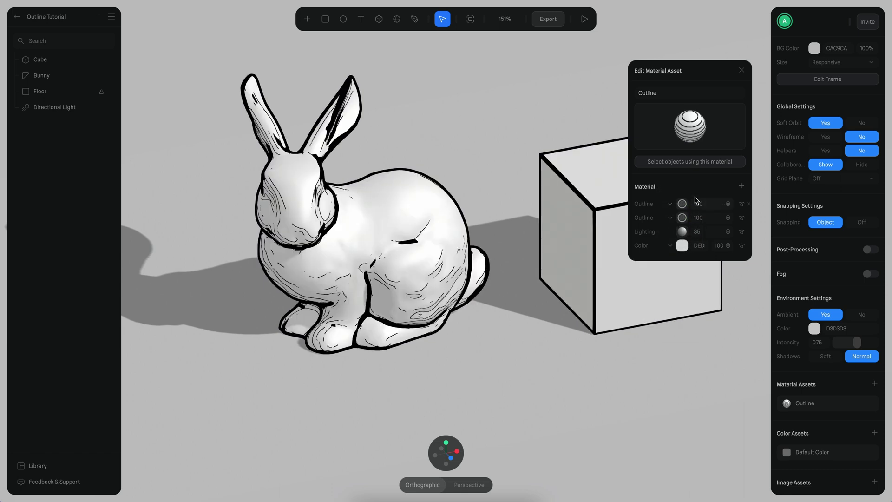
Recolour the outline of the topmost Outline layer to red, FF4B4B
{"action": "left_click", "coordinate": [682, 204]}
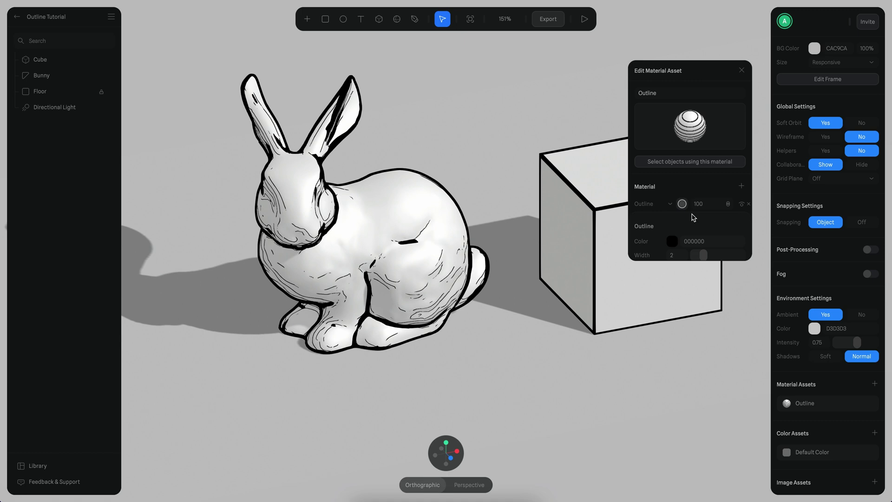
{"action": "left_click", "coordinate": [672, 241]}
{"action": "left_click", "coordinate": [714, 176]}
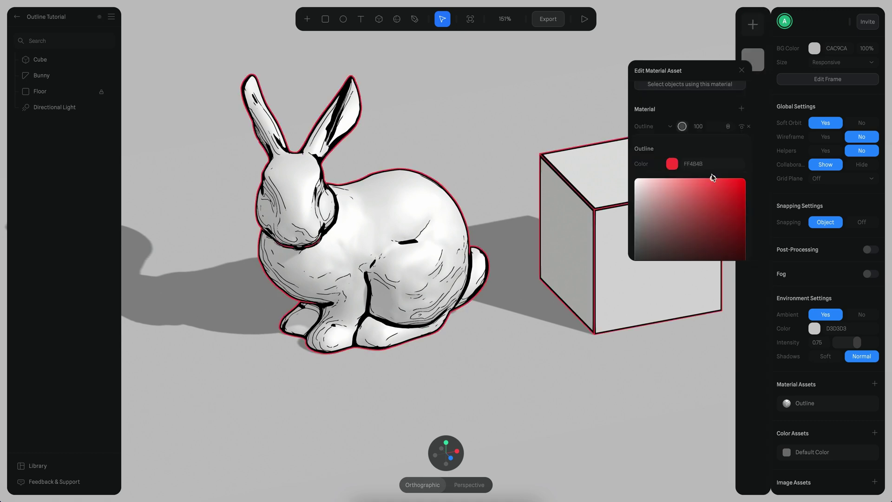
{"action": "scroll", "coordinate": [697, 163], "scroll_direction": "up", "scroll_amount": 1}
{"action": "left_click", "coordinate": [682, 141]}
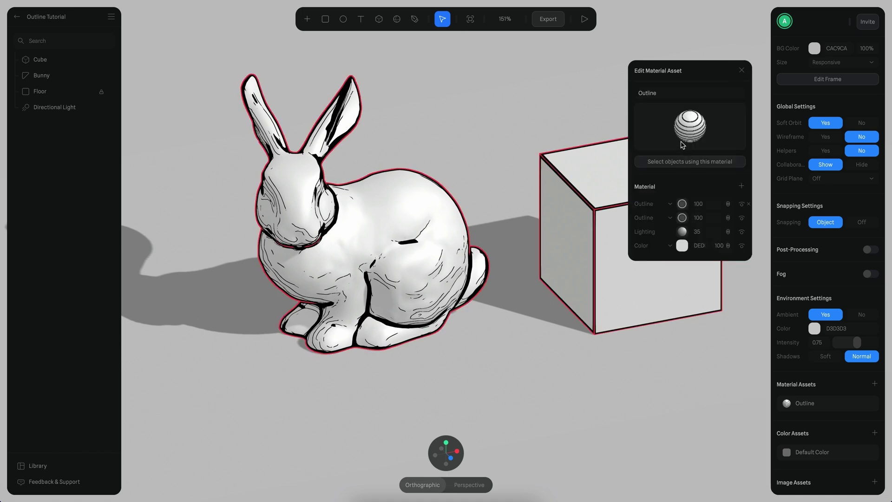
Lower the outline threshold of the red Outline layer to 0.17
{"action": "left_click", "coordinate": [683, 205]}
{"action": "scroll", "coordinate": [679, 209], "scroll_direction": "down", "scroll_amount": 2}
{"action": "left_click_drag", "start_coordinate": [669, 200], "coordinate": [659, 199]}
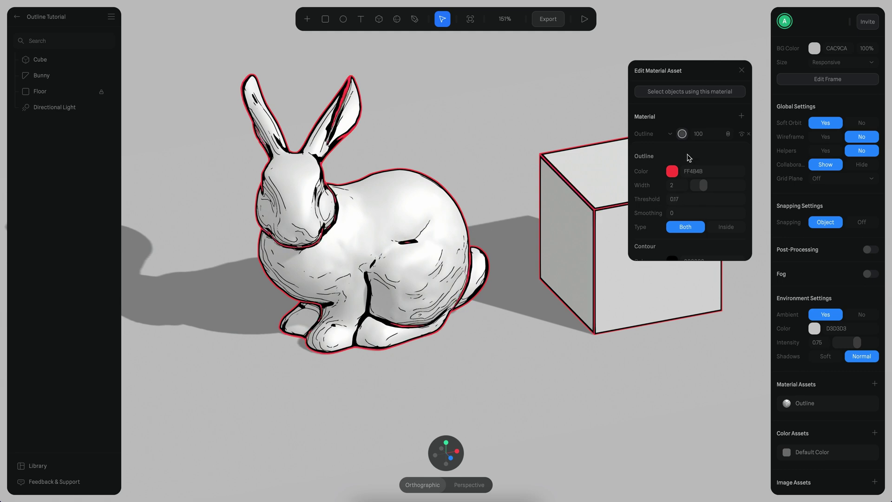
Increase the outline width of the black Outline layer to 8.80 and check the doubled outlines from other angles
{"action": "mouse_move", "coordinate": [737, 109]}
{"action": "left_mouse_down"}
{"action": "mouse_move", "coordinate": [728, 108]}
{"action": "mouse_move", "coordinate": [735, 106]}
{"action": "left_mouse_up"}
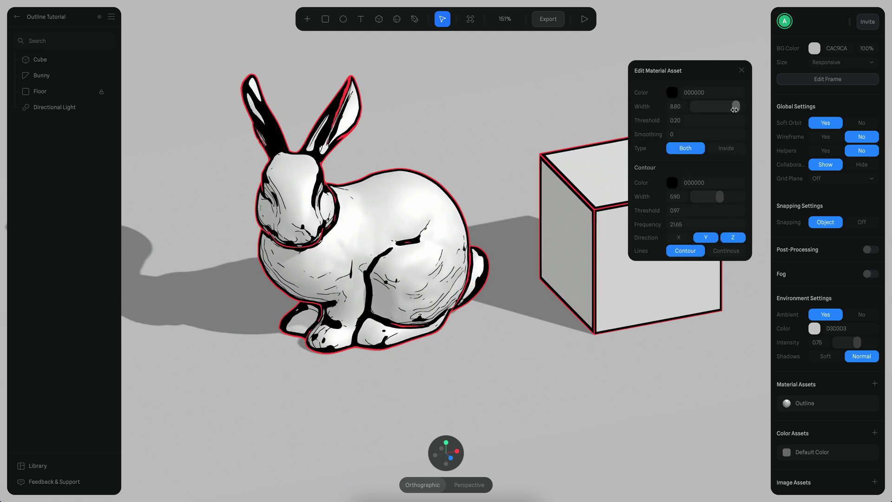
{"action": "left_click_drag", "start_coordinate": [486, 270], "coordinate": [492, 260], "text": "alt"}
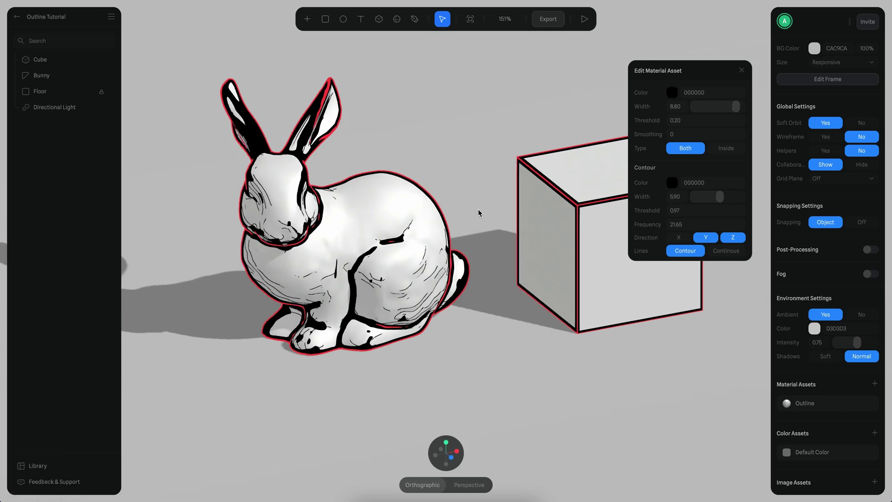
{"action": "left_click_drag", "start_coordinate": [478, 209], "coordinate": [486, 218], "text": "alt"}
{"action": "middle_click_drag", "start_coordinate": [486, 218], "coordinate": [445, 235]}
{"action": "left_click_drag", "start_coordinate": [444, 234], "coordinate": [472, 228], "text": "alt"}
{"action": "scroll", "coordinate": [456, 146], "scroll_direction": "down", "scroll_amount": 3}
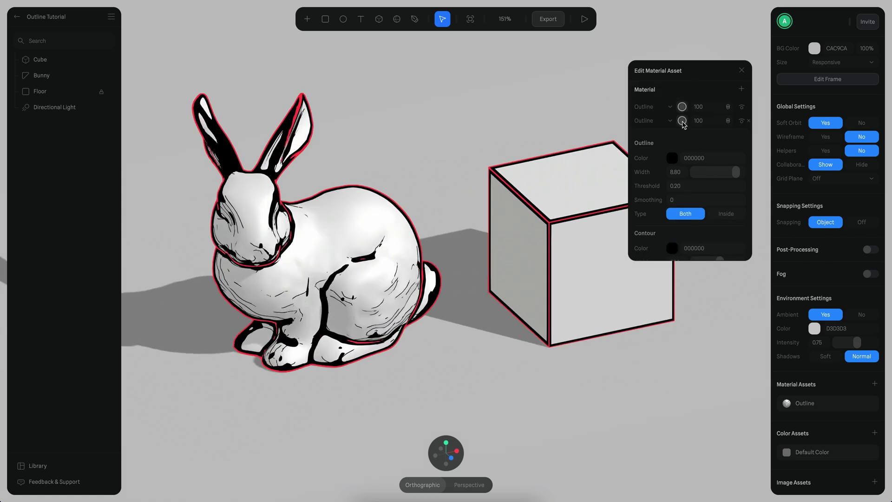
{"action": "left_click", "coordinate": [683, 121]}
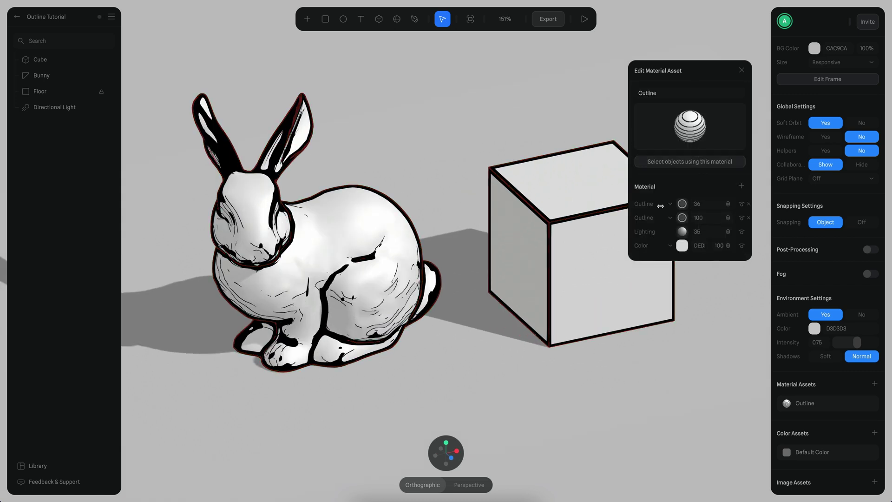
Undo the opacity change on the top Outline layer and try the Screen blend mode on the second one
{"action": "key", "text": "super+z"}
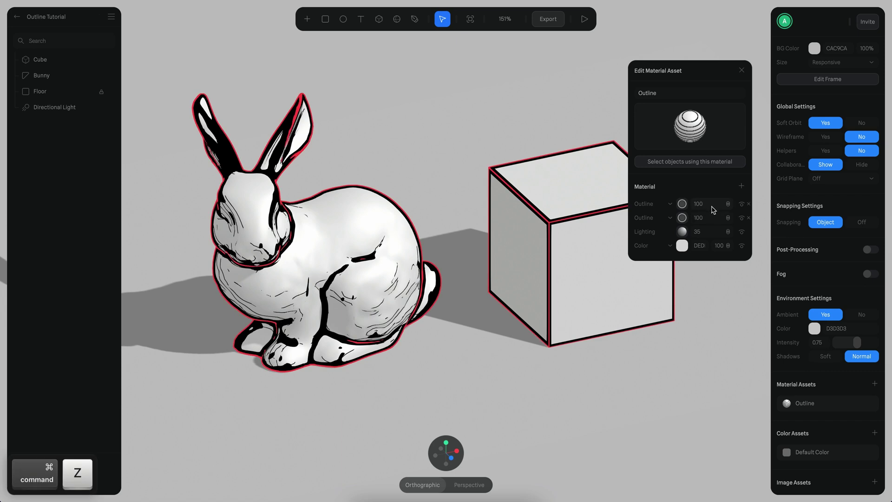
{"action": "left_click", "coordinate": [728, 204]}
{"action": "left_click", "coordinate": [712, 183]}
{"action": "mouse_move", "coordinate": [699, 218]}
{"action": "left_mouse_down"}
{"action": "mouse_move", "coordinate": [642, 218]}
{"action": "mouse_move", "coordinate": [711, 217]}
{"action": "left_mouse_up"}
{"action": "left_click", "coordinate": [728, 218]}
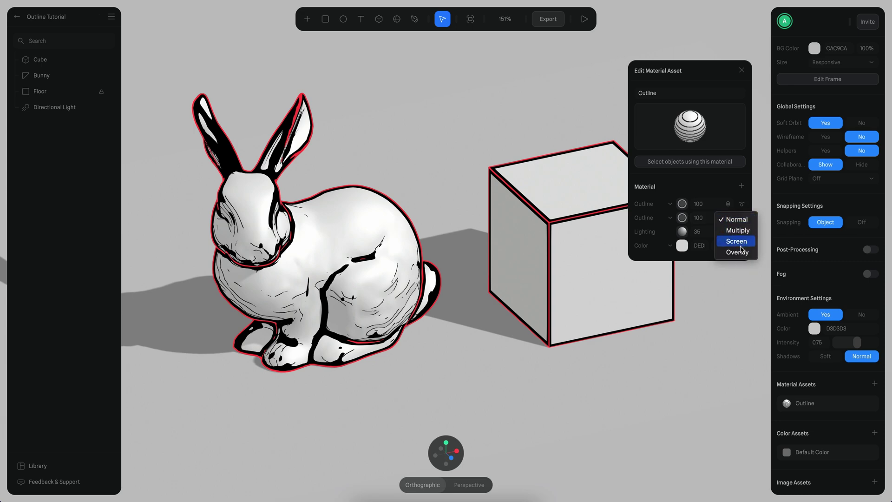
{"action": "left_click", "coordinate": [737, 239]}
{"action": "key", "text": "alt"}
{"action": "mouse_move", "coordinate": [439, 169]}
{"action": "left_mouse_down", "text": "alt"}
{"action": "mouse_move", "coordinate": [382, 187]}
{"action": "mouse_move", "coordinate": [428, 169]}
{"action": "left_mouse_up", "text": "alt"}
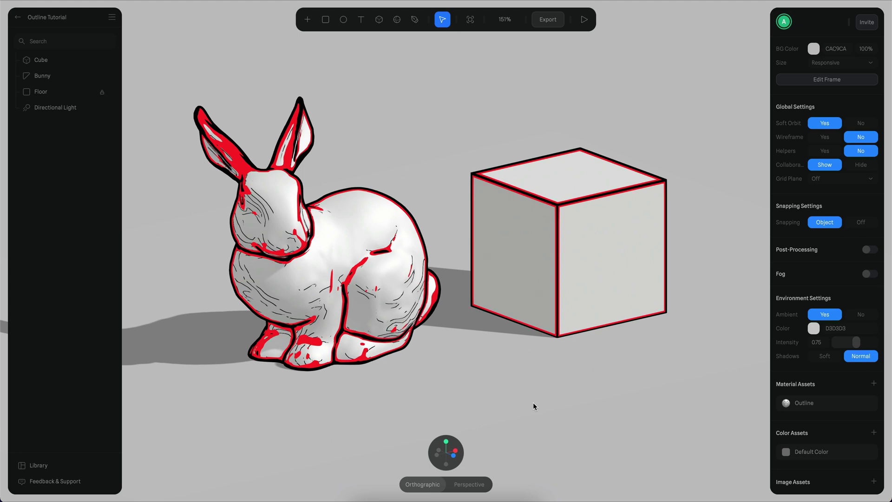
{"action": "left_click_drag", "start_coordinate": [533, 402], "coordinate": [502, 397], "text": "alt"}
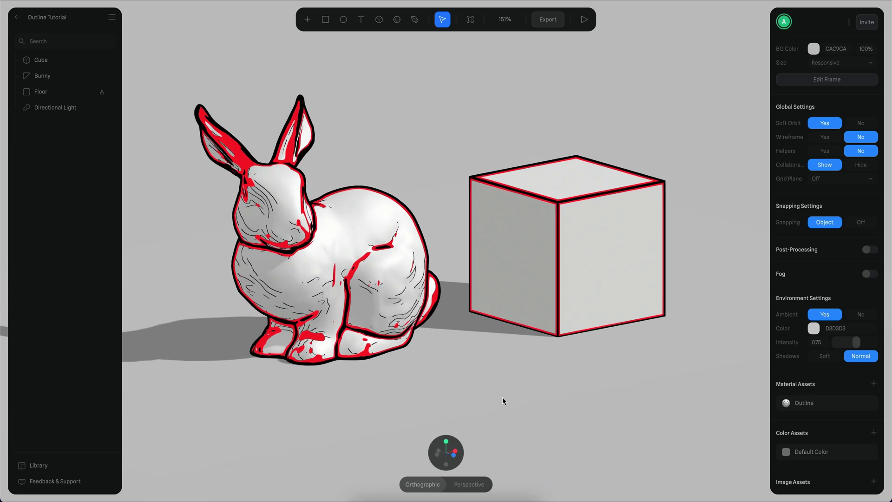